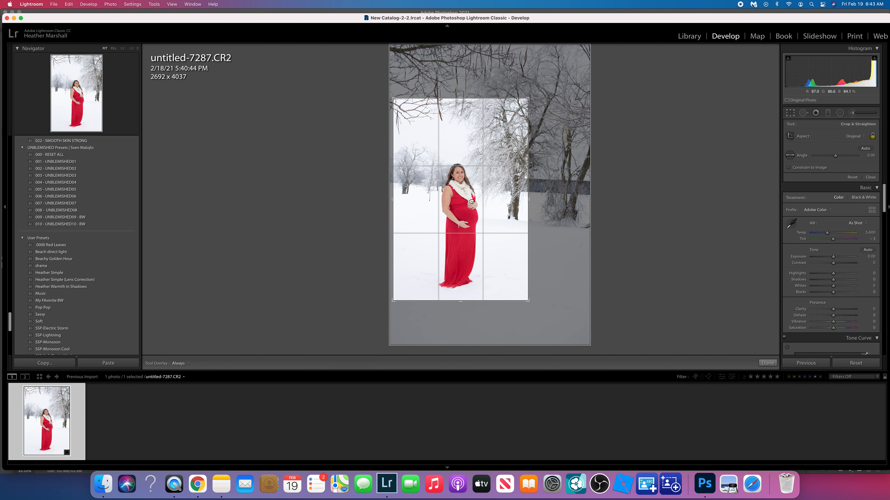
Enlarge the crop around the standing woman to about 2799 x 4199 pixels, straighten it slightly, and apply the crop.
left_click_drag(477, 100, 476, 94)
left_click_drag(459, 197, 458, 196)
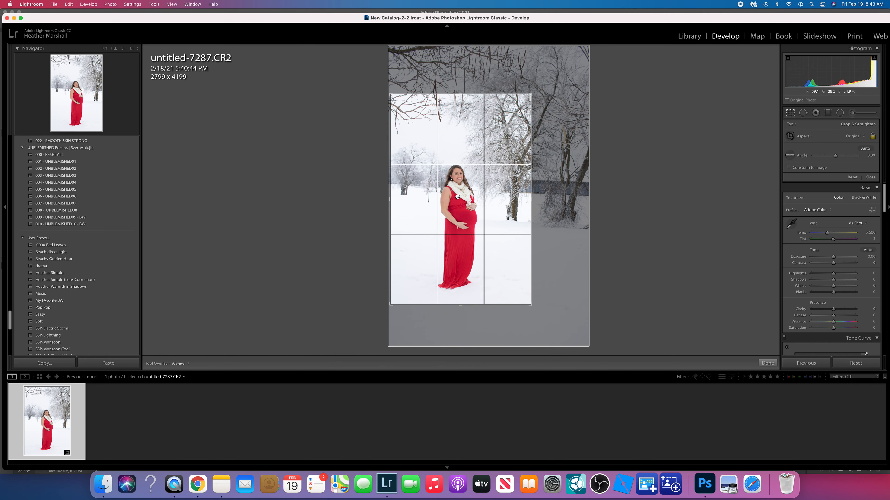
left_click_drag(579, 181, 578, 181)
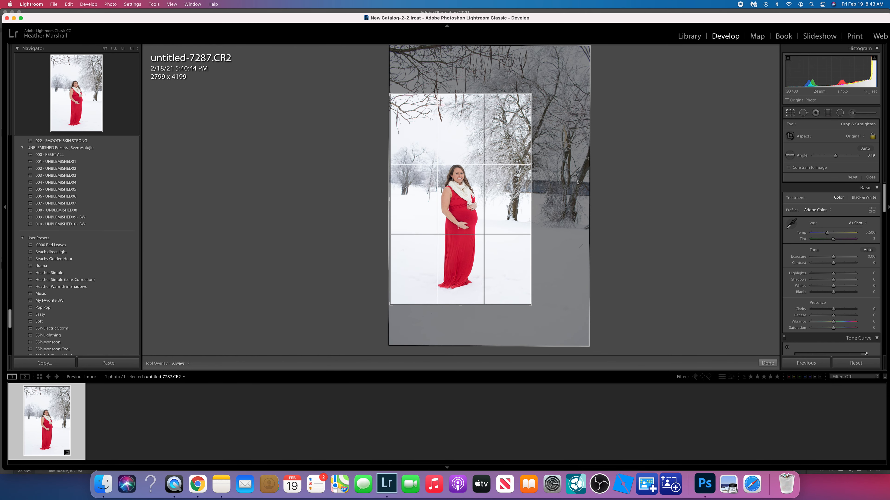
left_click(767, 363)
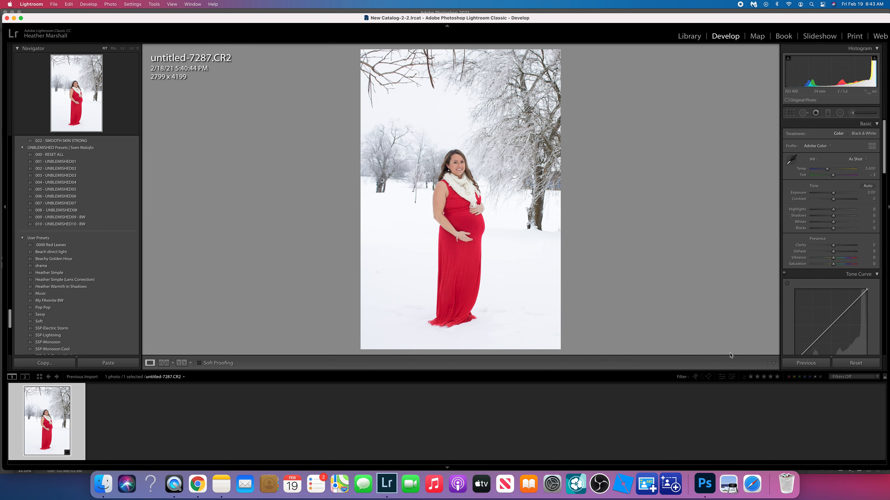
left_click(790, 112)
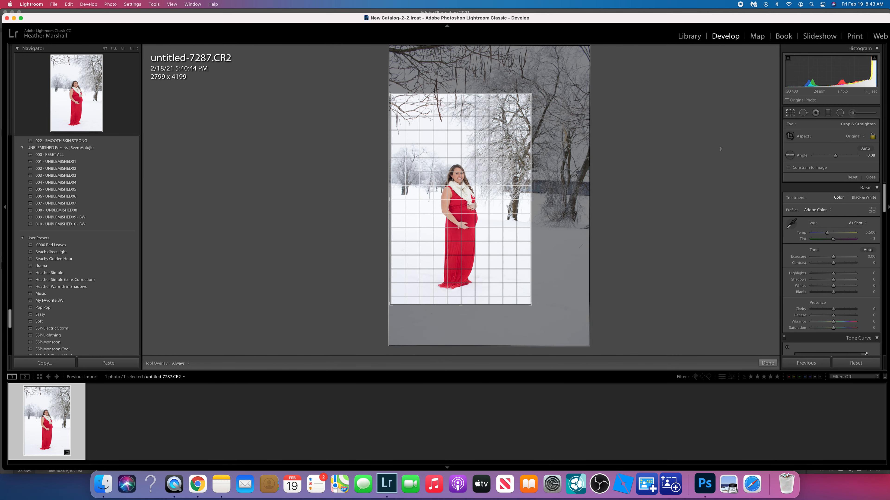
left_click(767, 363)
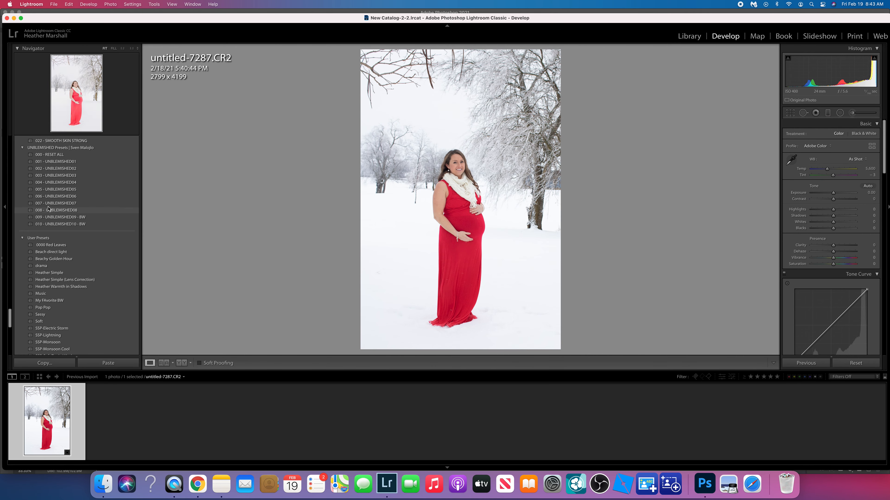
Preview the UNBLEMISHED and TVP Gold presets on the cropped photo to compare their looks.
left_click(97, 165)
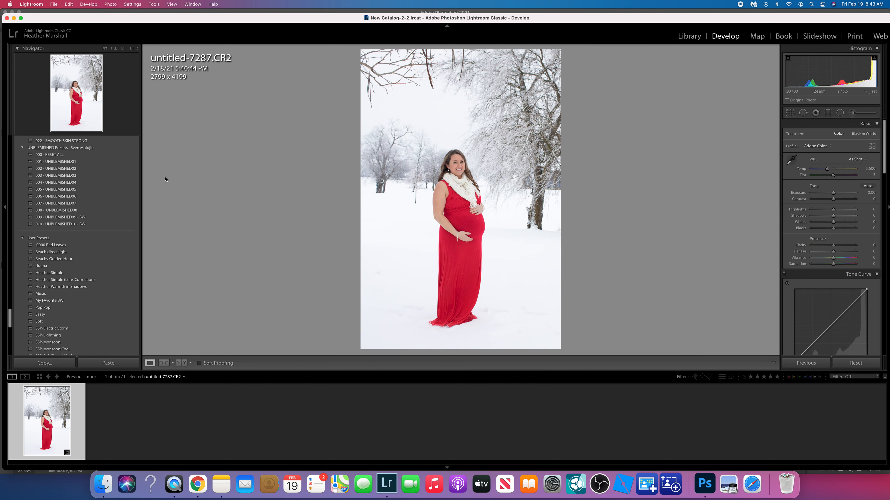
scroll(120, 176, "up", 2)
scroll(120, 176, "up", 7)
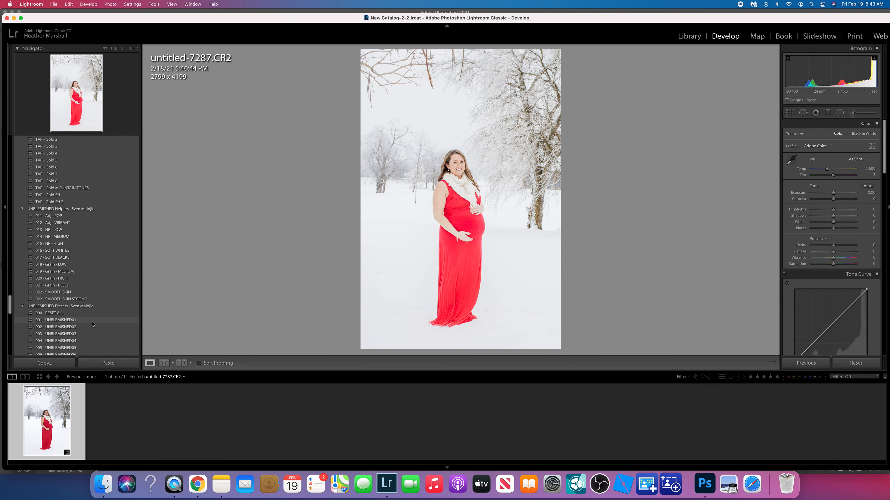
scroll(94, 210, "up", 2)
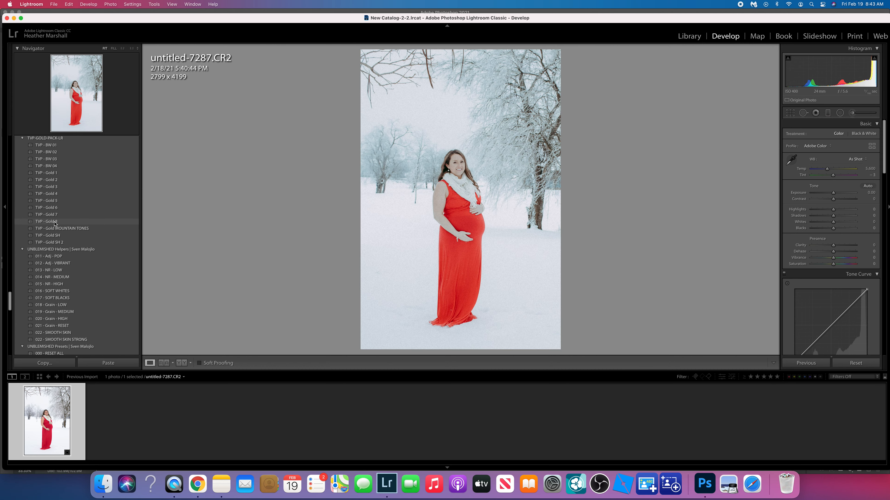
scroll(65, 199, "up", 2)
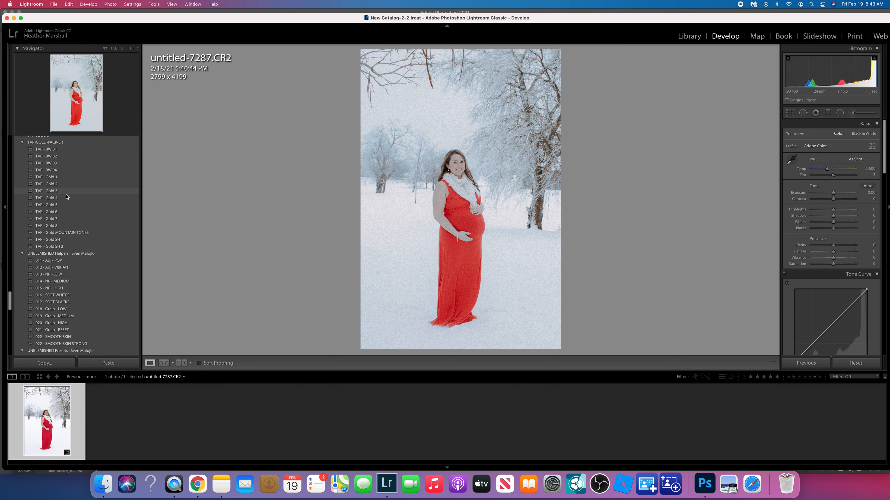
scroll(65, 198, "up", 7)
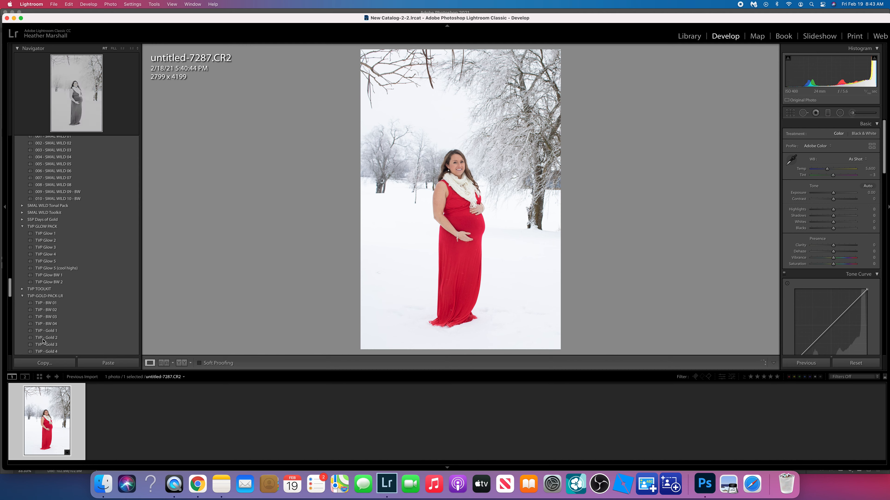
scroll(42, 294, "down", 10)
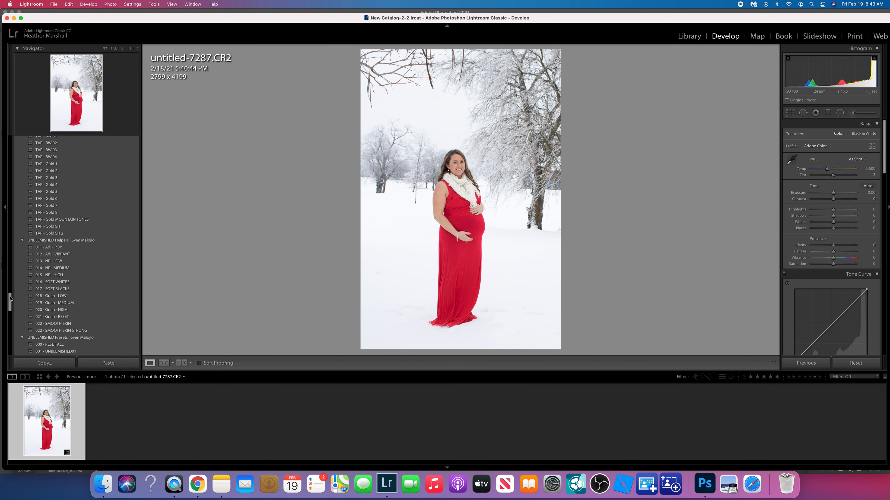
left_click_drag(10, 298, 10, 306)
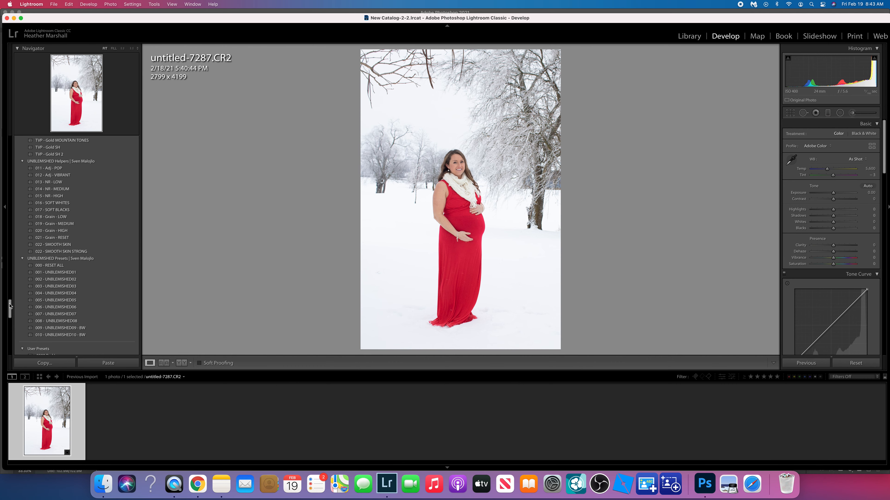
left_click(64, 296)
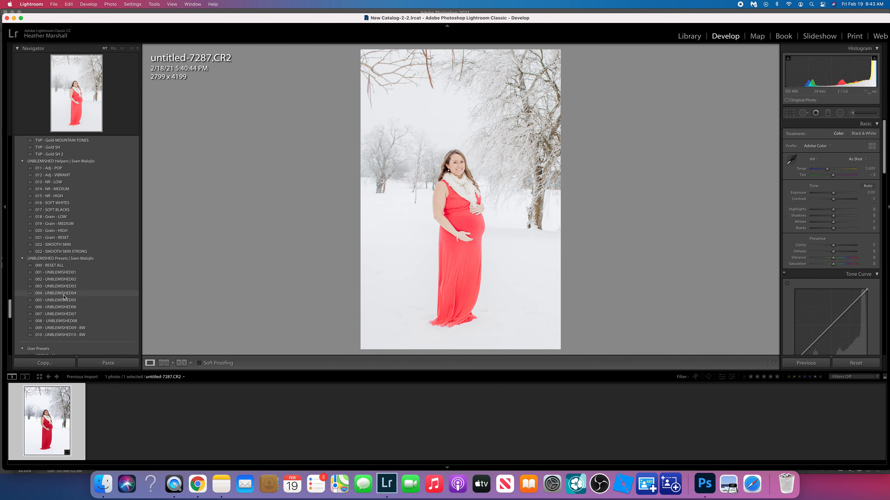
left_click(79, 280)
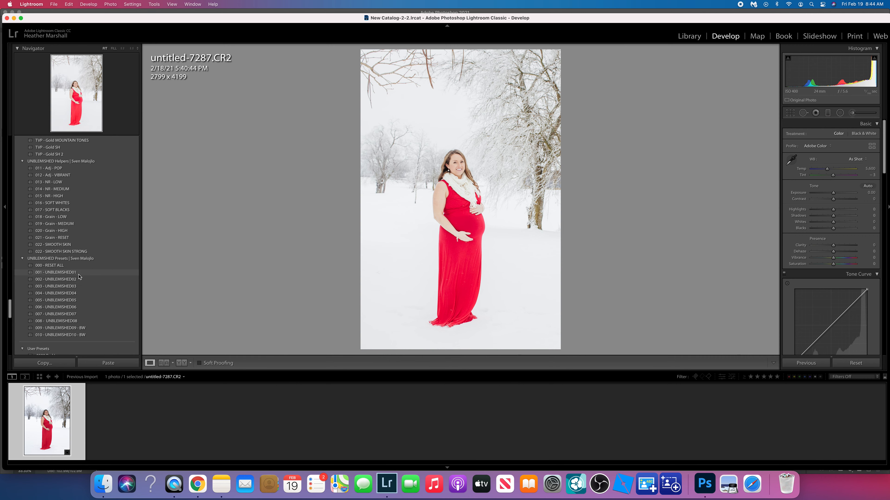
left_click(78, 277)
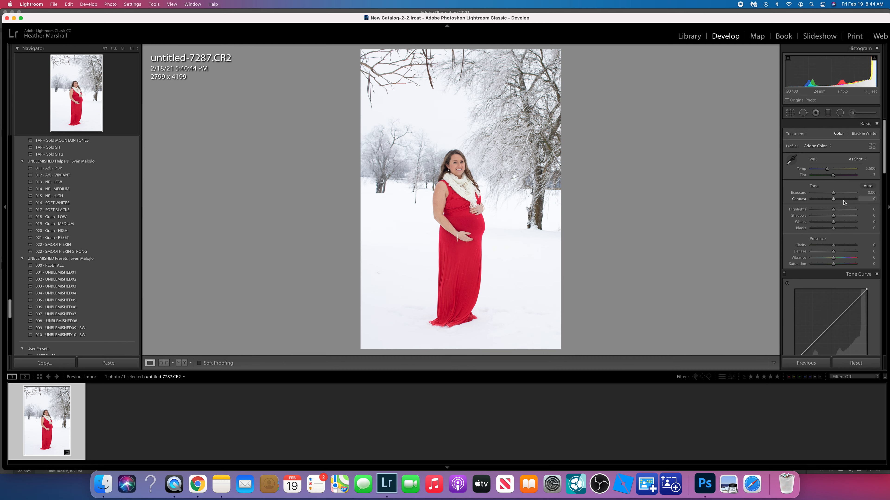
Brighten the photo with Exposure at +0.60 and raise Contrast to +30.
left_click_drag(834, 193, 836, 194)
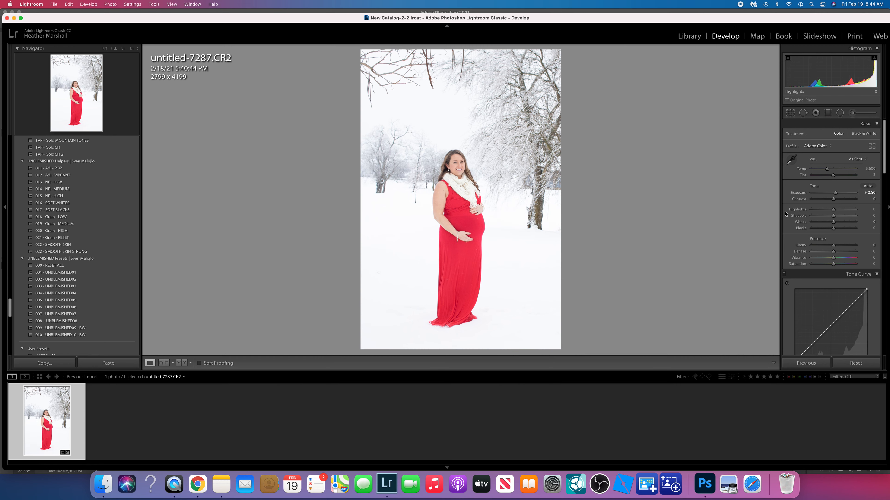
left_click(833, 193)
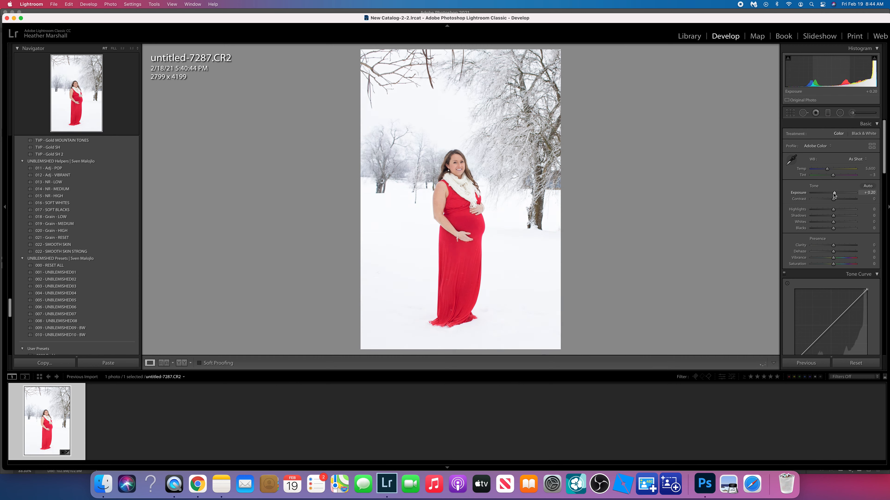
left_click_drag(835, 195, 839, 201)
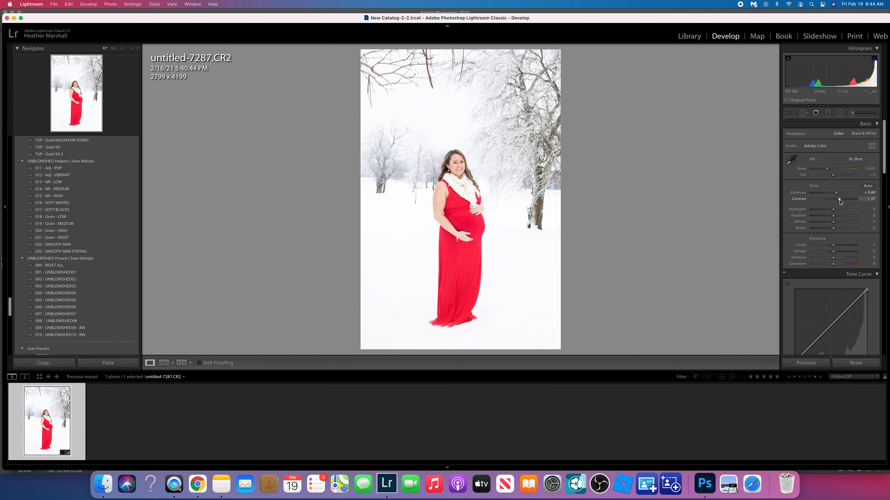
Set Highlights to -42, Whites to -13, Blacks to -57 and Clarity to +5.
left_click_drag(834, 211, 825, 212)
mouse_move(833, 224)
left_mouse_down()
mouse_move(818, 223)
mouse_move(841, 225)
mouse_move(831, 223)
left_mouse_up()
left_click_drag(832, 232, 826, 232)
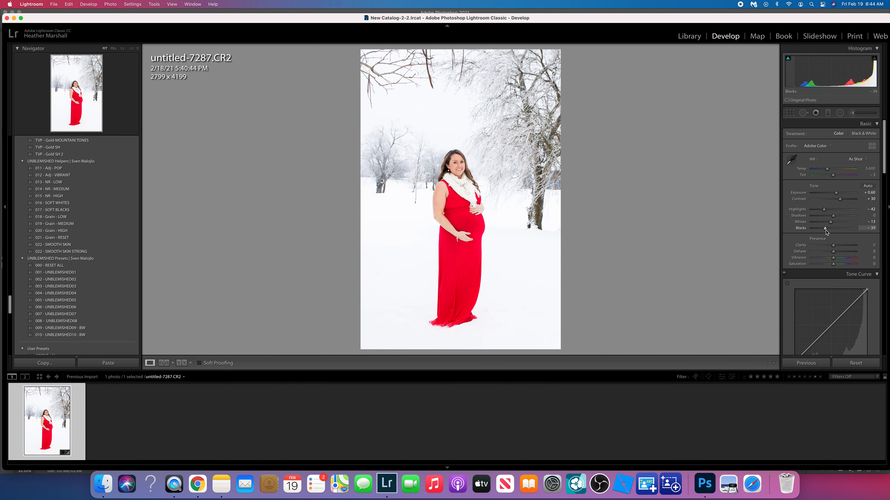
mouse_move(826, 232)
left_mouse_down()
mouse_move(878, 236)
mouse_move(806, 235)
mouse_move(841, 236)
mouse_move(822, 239)
left_mouse_up()
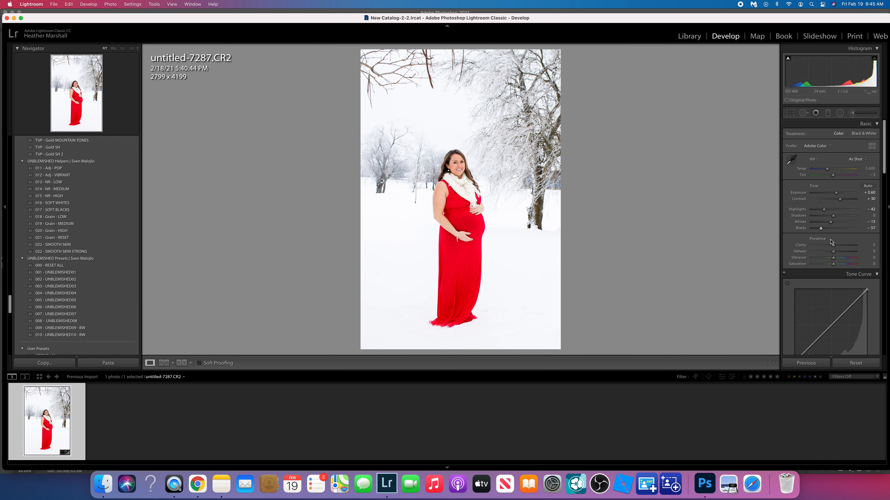
left_click_drag(833, 245, 836, 247)
Send the edited photo untitled-7287.CR2 to Adobe Photoshop 2021 and switch to it.
right_click(46, 420)
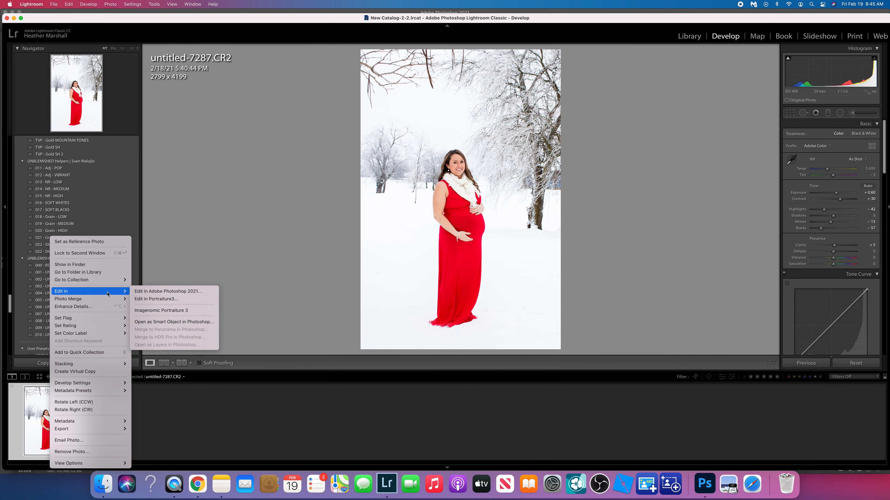
left_click(133, 293)
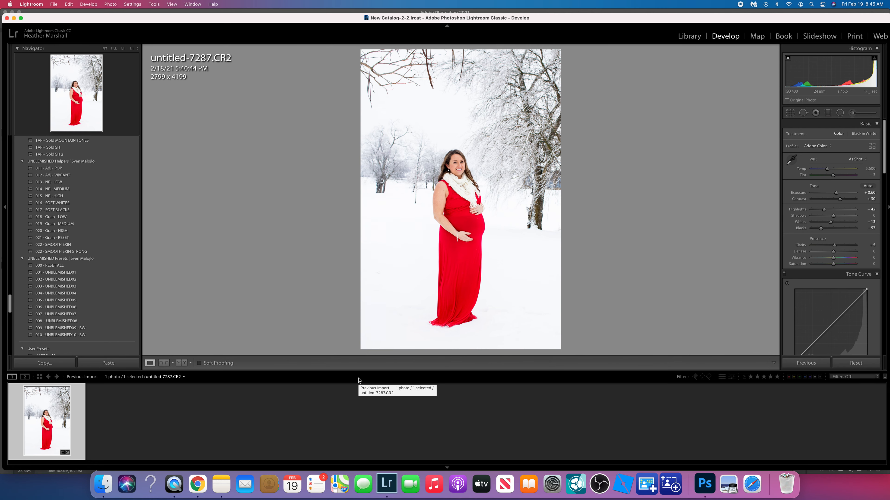
left_click(713, 486)
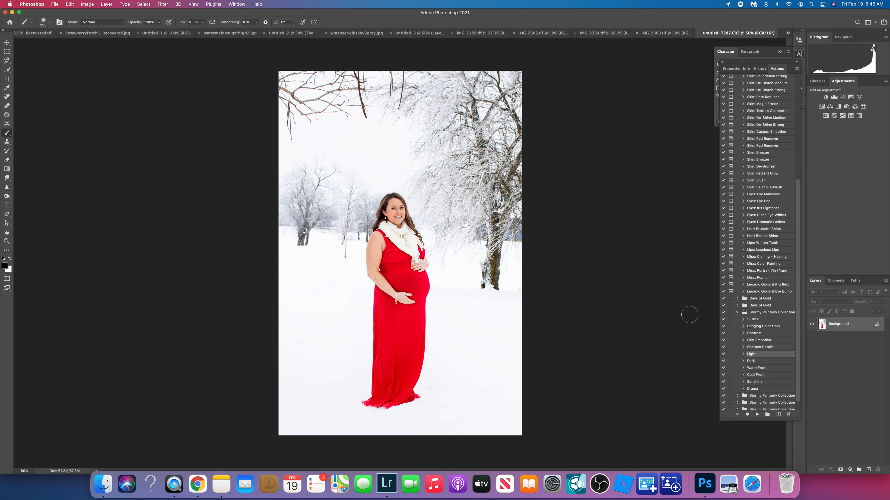
Add a Levels adjustment layer and lower its white input level to 230 to brighten the image.
left_click(838, 98)
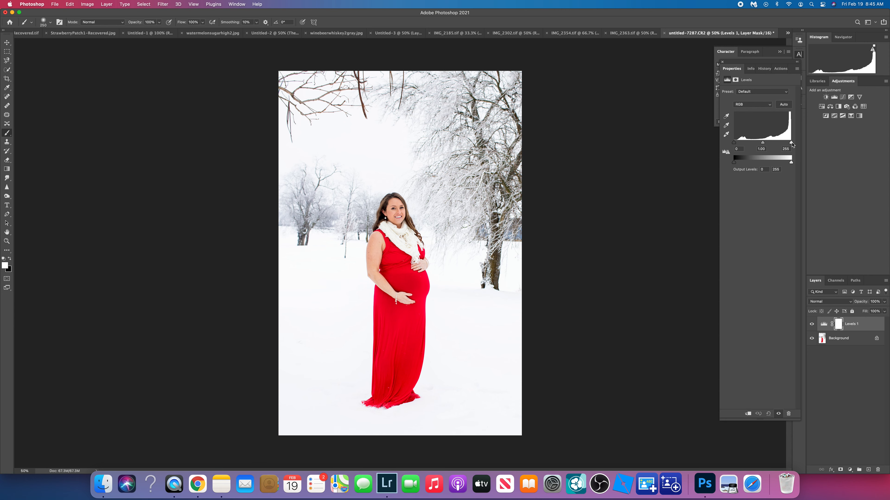
left_click_drag(791, 143, 787, 143)
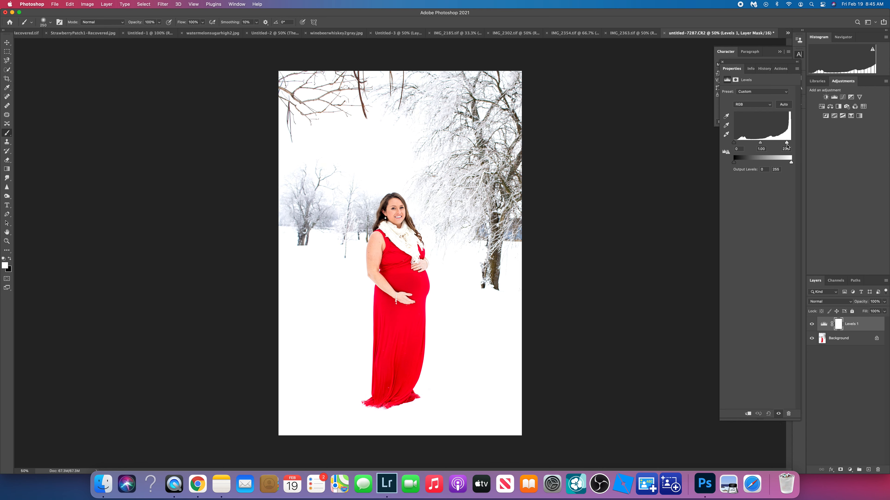
Compare the image with and without the Levels adjustment to examine the brightening of the snow and the woman.
left_click(812, 324)
left_click(812, 324)
left_click(812, 324)
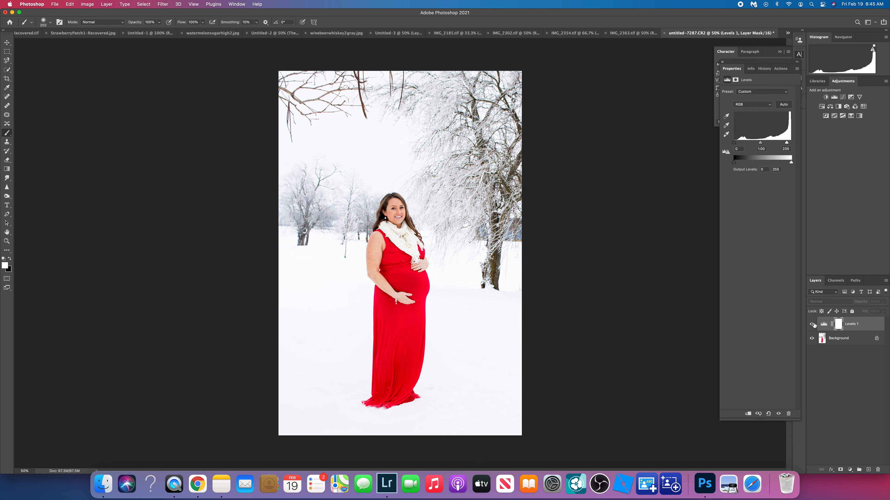
left_click(812, 324)
left_click(812, 324)
left_click(812, 324)
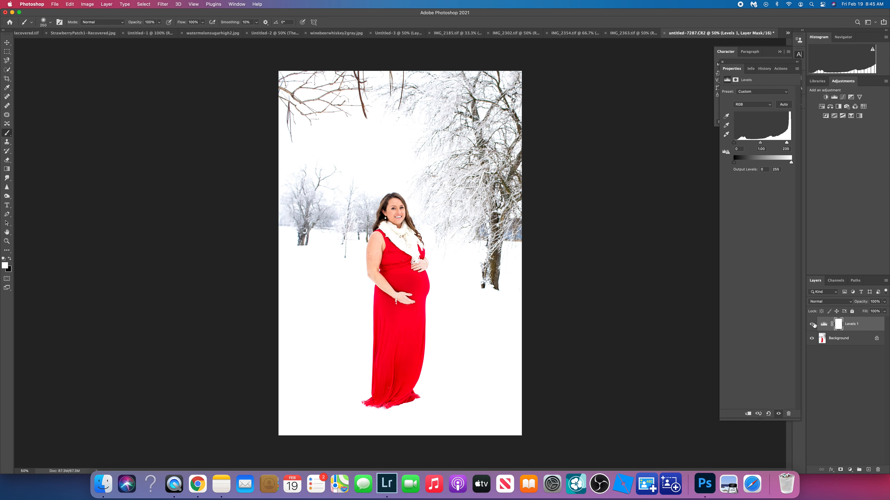
left_click(812, 325)
left_click(812, 325)
left_click(812, 324)
left_click(812, 324)
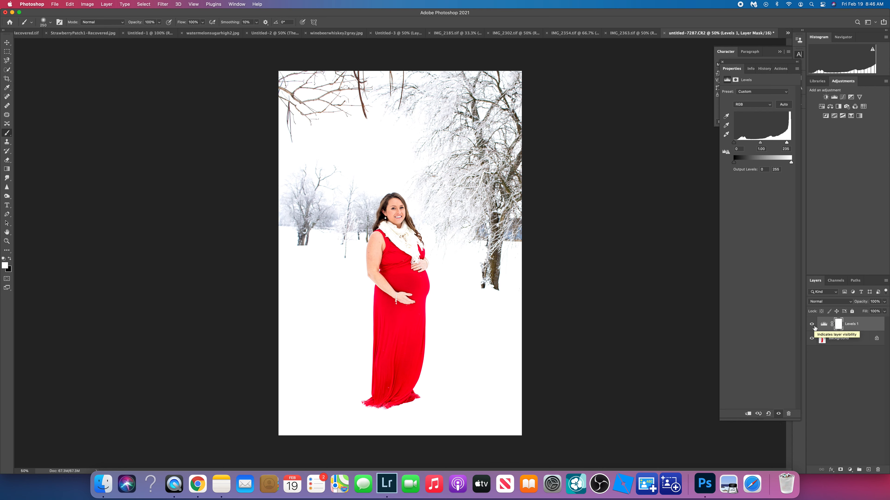
Invert the Levels layer mask to black and paint white over the woman and her dress to brighten only her.
key("super+i")
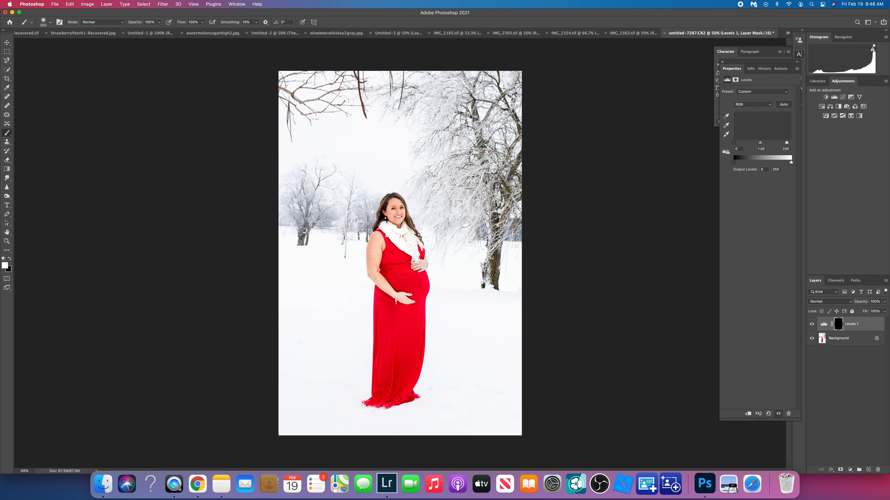
left_click_drag(390, 212, 421, 248)
key("bracketright")
key("bracketright")
key("bracketright")
key("bracketright")
mouse_move(402, 366)
left_mouse_down()
mouse_move(388, 394)
mouse_move(403, 277)
mouse_move(395, 221)
left_mouse_up()
key("bracketleft")
key("bracketleft")
key("bracketleft")
Check the masked brightening with its layer off and on, and flatten the image.
left_click(811, 324)
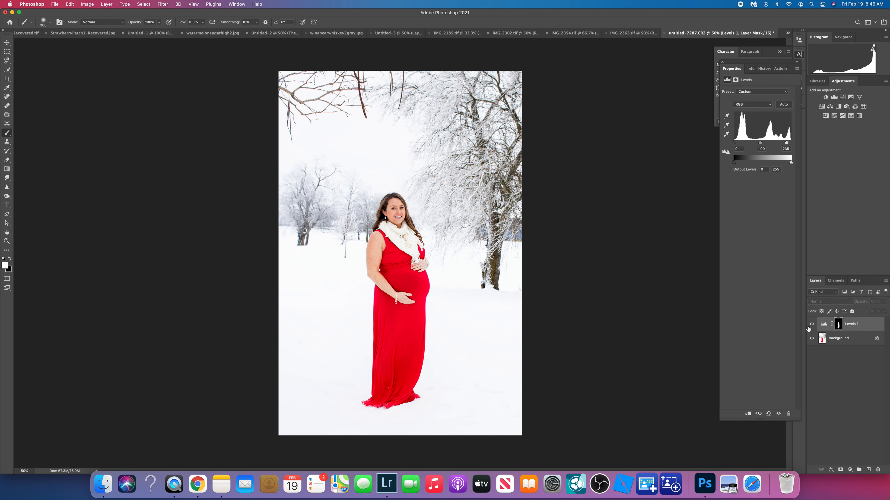
left_click(811, 326)
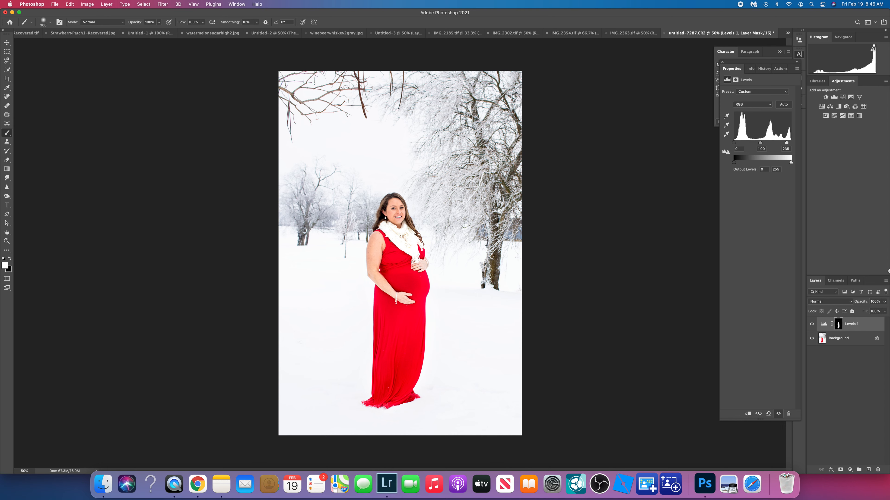
left_click(887, 281)
left_click(840, 434)
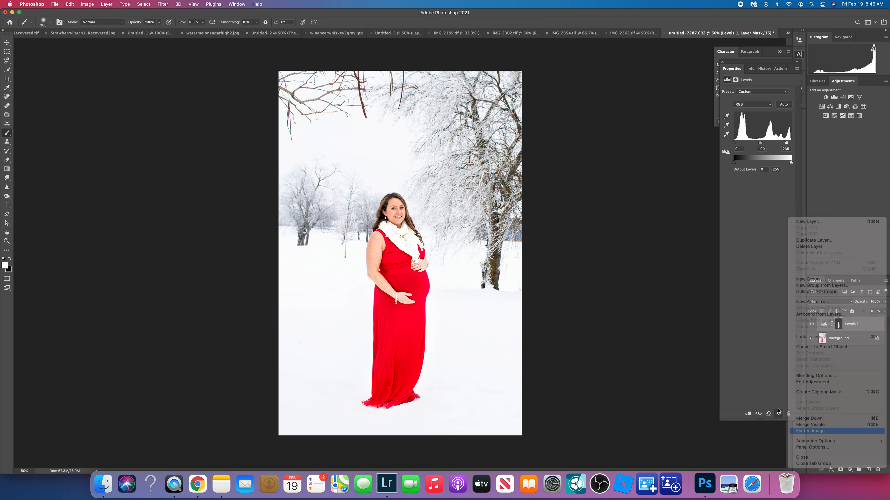
Add a new Levels adjustment layer and raise its black input level to 28 to deepen the shadows.
left_click(834, 98)
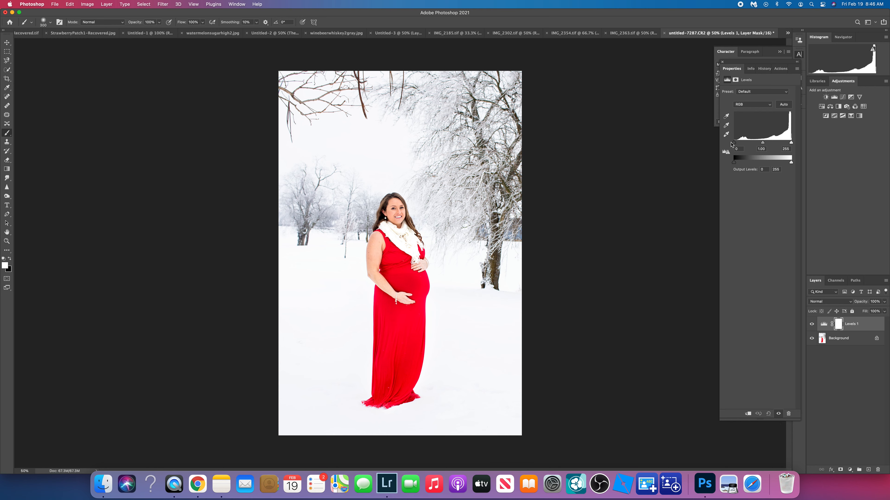
left_click_drag(734, 144, 741, 145)
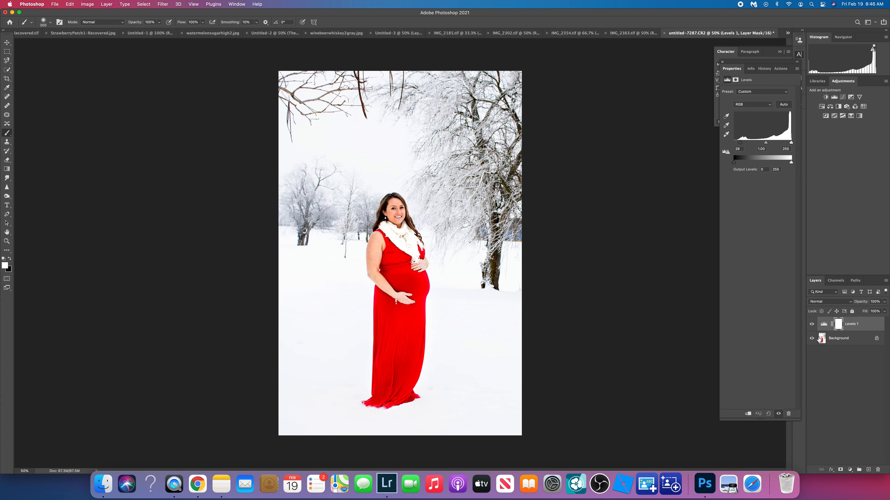
Compare the image with and without the new Levels adjustment to examine the darker trees and dress.
left_click(812, 325)
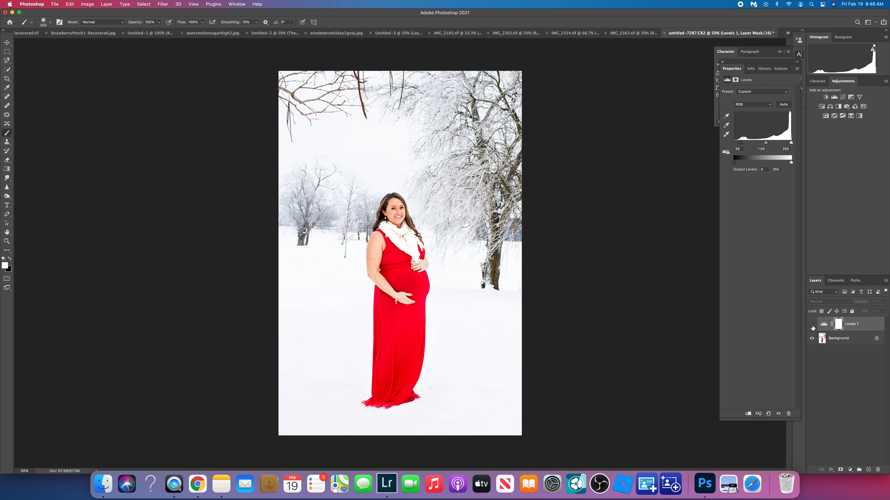
left_click(811, 325)
left_click(812, 324)
left_click(811, 326)
left_click(812, 326)
left_click(812, 325)
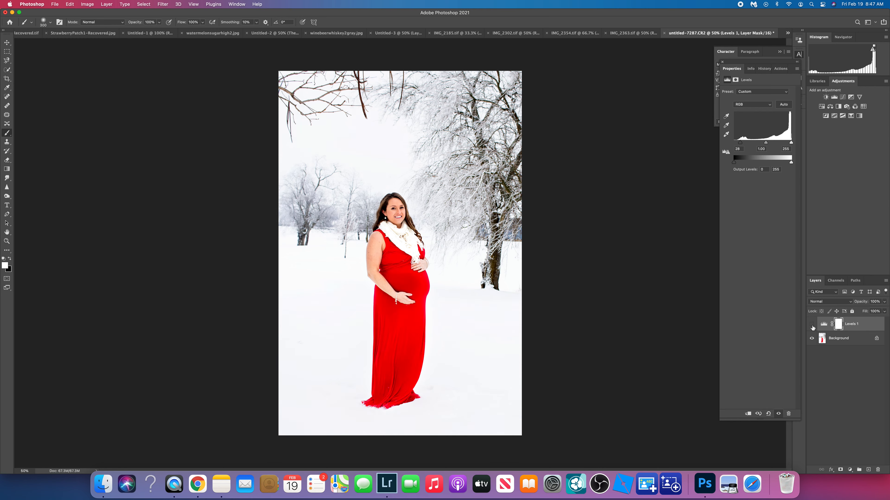
left_click(812, 326)
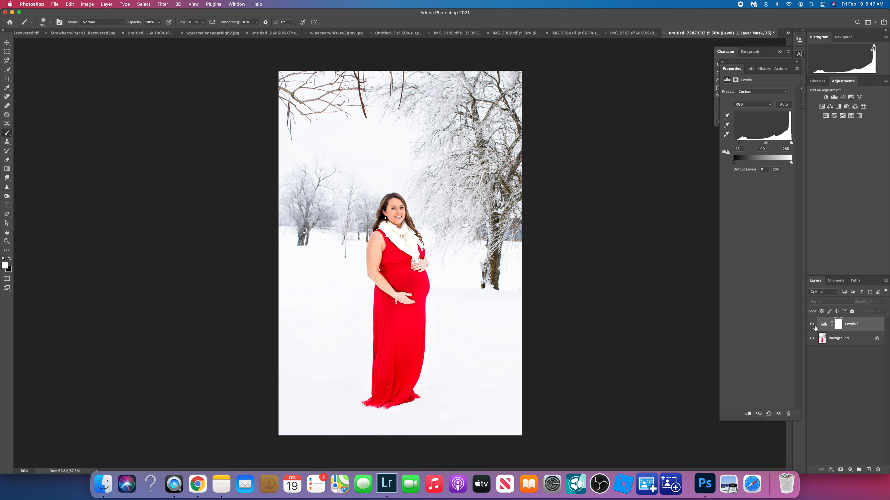
left_click(812, 326)
left_click(812, 325)
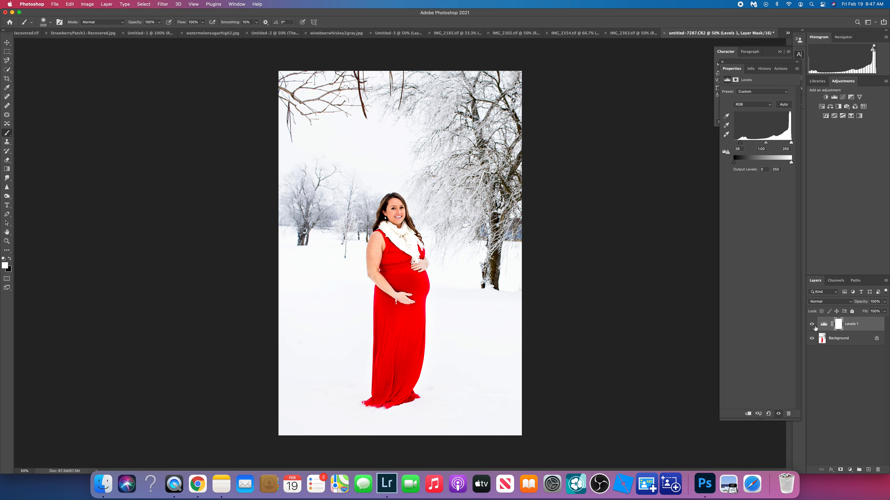
left_click(814, 326)
left_click(813, 326)
Paint black with a small brush on the Levels mask over the woman's skin, including her arm and hand, to remove the darkening there.
left_click(9, 259)
key("super+plus")
key("super+plus")
key("bracketleft")
key("bracketleft")
key("bracketleft")
key("bracketleft")
key("bracketleft")
key("bracketleft")
key("bracketleft")
key("bracketleft")
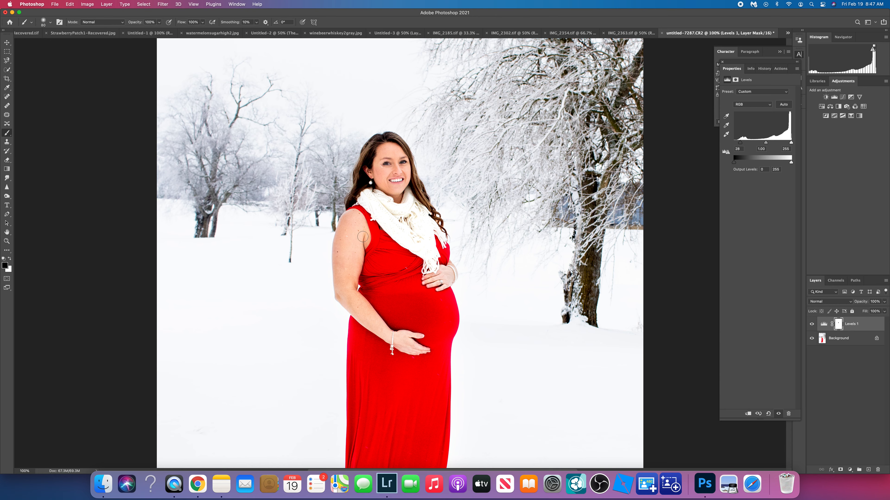
key("bracketright")
key("bracketright")
key("bracketright")
key("bracketright")
mouse_move(348, 287)
left_mouse_down()
mouse_move(369, 319)
mouse_move(411, 344)
left_mouse_up()
key("super+minus")
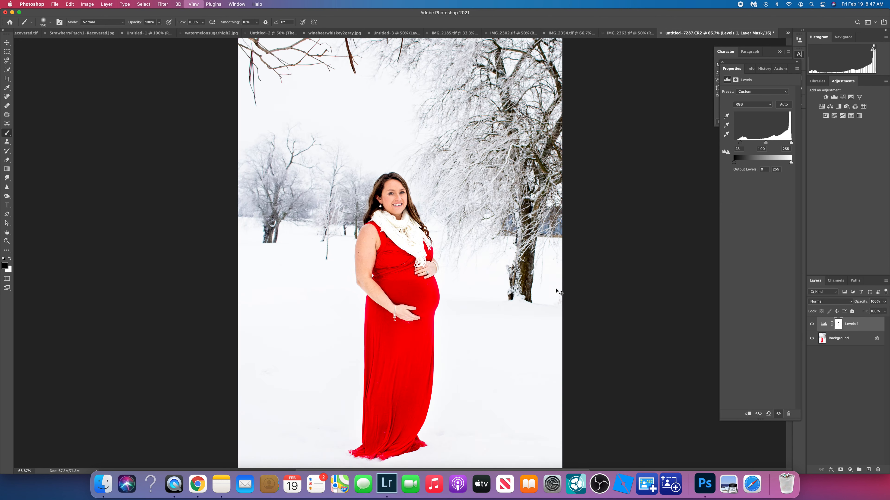
key("super+minus")
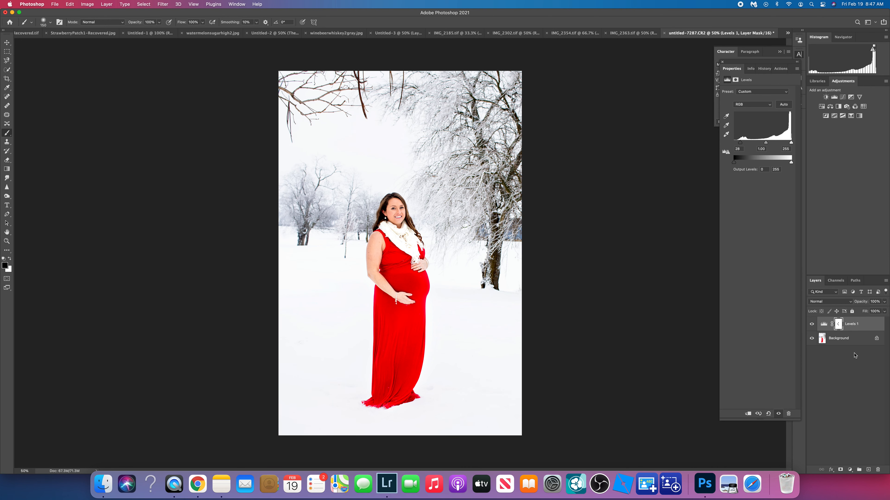
Check the masked darkening with the Levels layer off and on, and flatten the image.
left_click(812, 324)
left_click(812, 324)
left_click(812, 324)
left_click(812, 324)
left_click(886, 283)
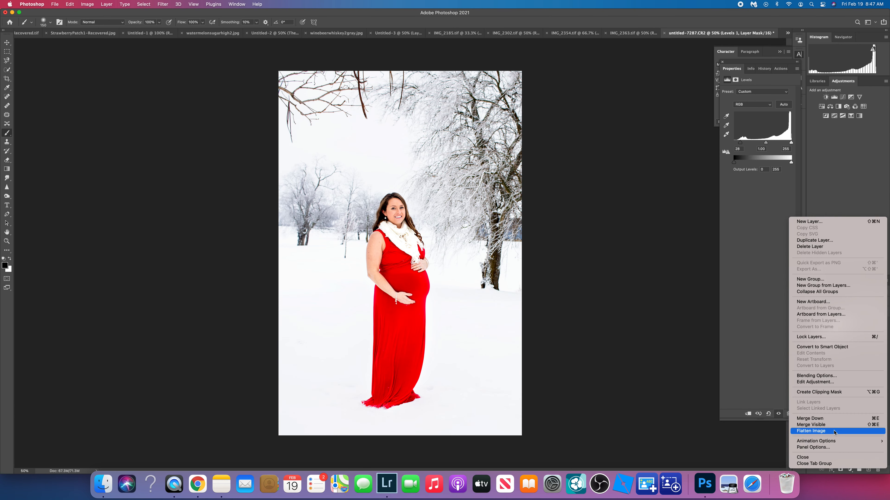
left_click(840, 438)
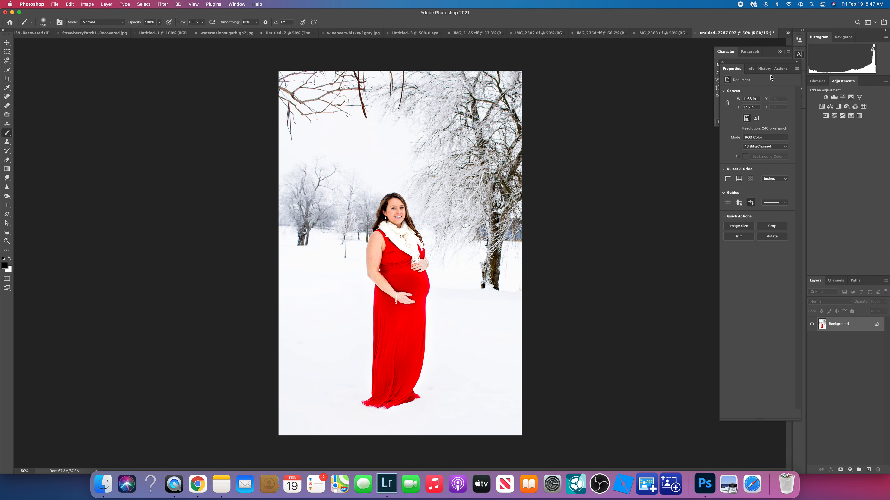
Run the Skin: Magic Eraser action from the ProRetouch set and continue past its instructions.
left_click(783, 69)
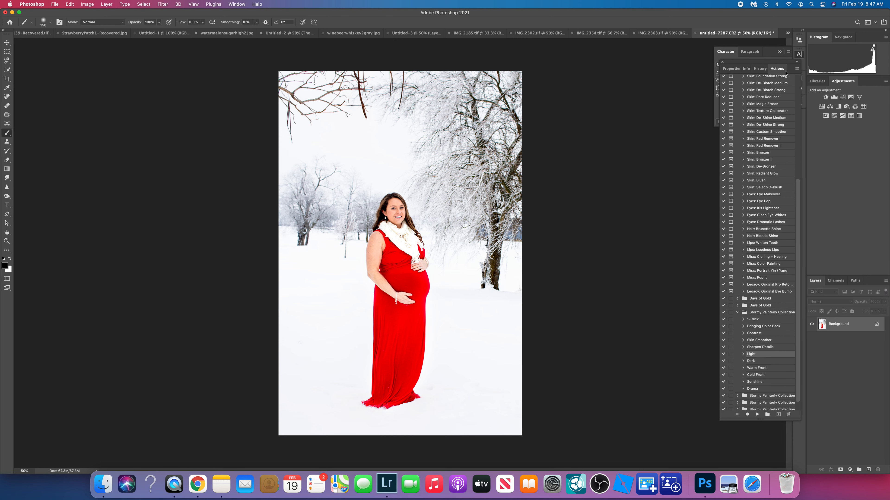
scroll(778, 149, "up", 3)
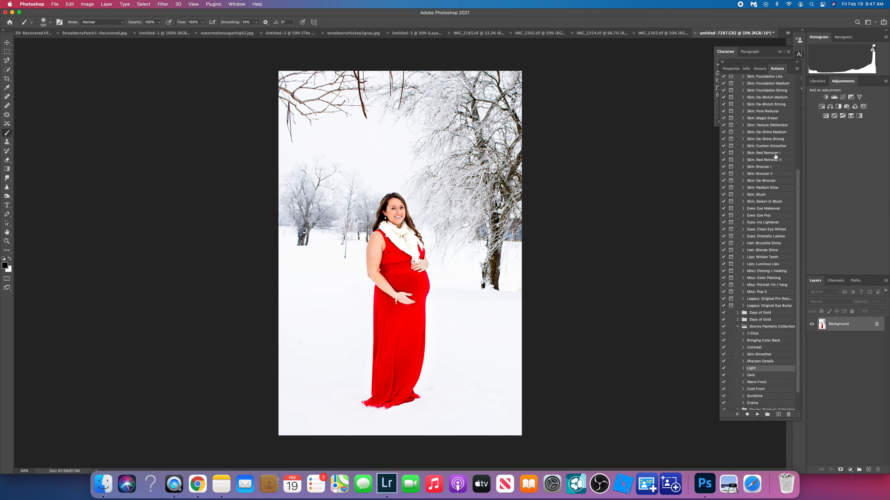
left_click(780, 136)
left_click(757, 415)
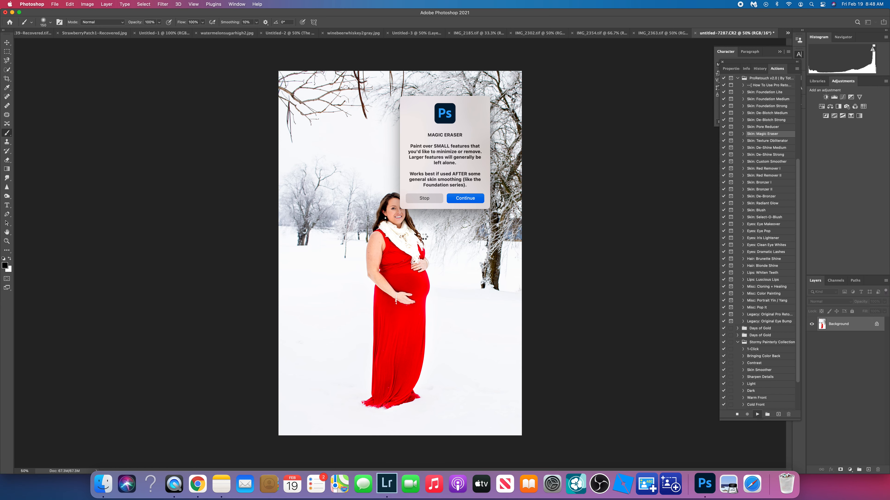
key("Return")
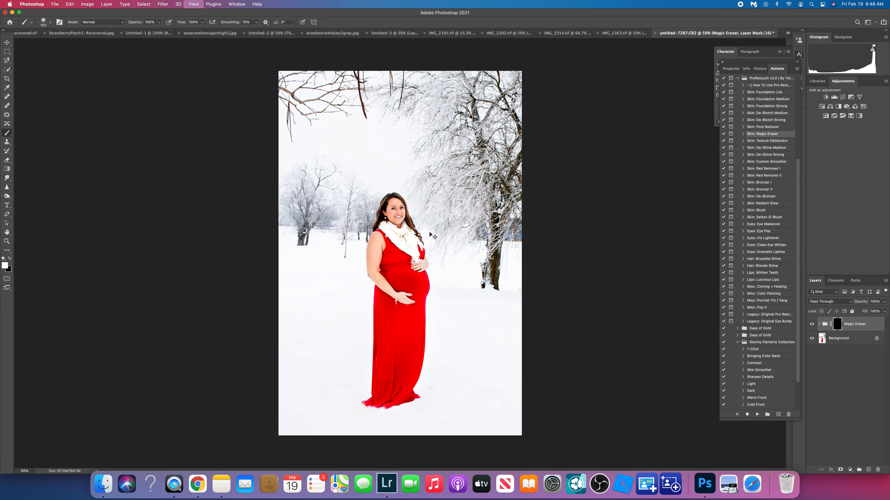
Paint white with a small brush on the Magic Eraser mask over the woman's face to minimize small skin flaws.
key("super+equal")
key("super+equal")
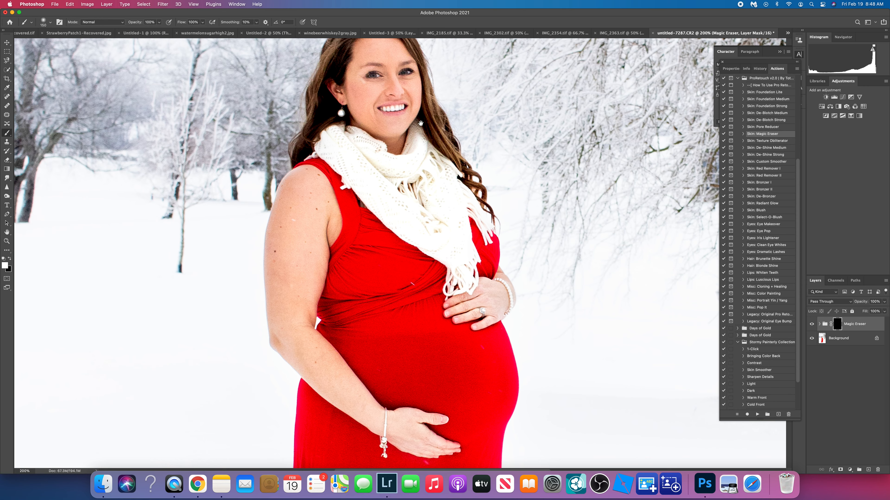
scroll(420, 123, "up", 5)
key("bracketleft")
key("bracketleft")
key("bracketleft")
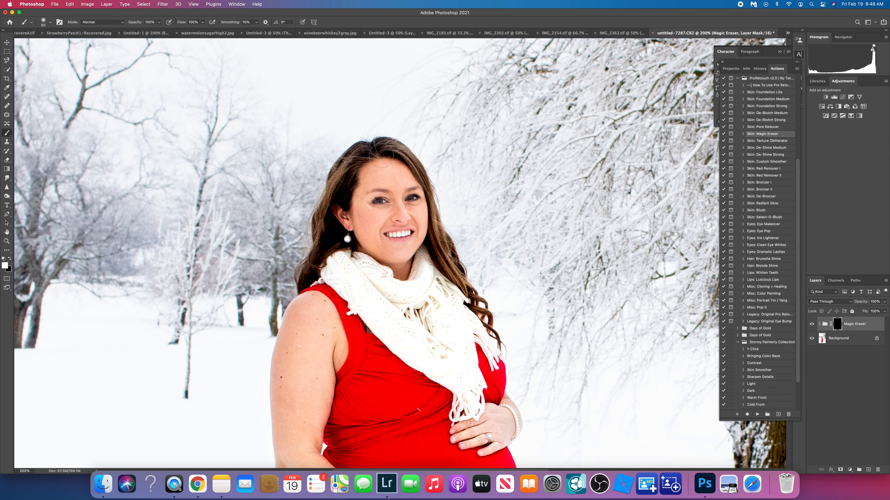
key("bracketleft")
key("bracketleft")
key("bracketleft")
key("bracketleft")
key("bracketleft")
mouse_move(399, 185)
left_mouse_down()
mouse_move(407, 178)
mouse_move(376, 175)
mouse_move(398, 208)
mouse_move(363, 209)
mouse_move(378, 243)
mouse_move(407, 251)
mouse_move(419, 209)
mouse_move(410, 211)
mouse_move(418, 226)
left_mouse_up()
Try painting the Magic Eraser effect over the woman's upper arm with a larger brush, and undo the stroke.
key("bracketright")
key("bracketright")
key("bracketright")
key("bracketright")
mouse_move(320, 355)
left_mouse_down()
mouse_move(308, 341)
mouse_move(309, 321)
mouse_move(288, 403)
mouse_move(257, 387)
mouse_move(307, 418)
mouse_move(323, 334)
mouse_move(306, 356)
left_mouse_up()
left_click(71, 5)
left_click(73, 13)
Adjust the Magic Eraser group's opacity while comparing the retouch off and on, and flatten the image.
key("super+minus")
key("super+minus")
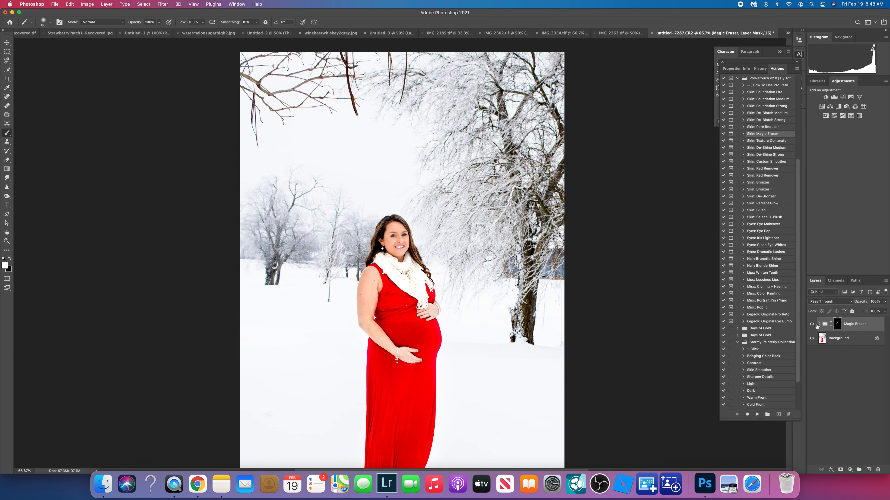
left_click_drag(868, 304, 863, 305)
left_click(827, 324)
left_click(812, 324)
left_click(812, 324)
left_click_drag(867, 304, 866, 305)
left_click(886, 282)
left_click(802, 427)
Duplicate the background layer for retouching the specks on the woman's red dress.
key("super+equal")
key("super+equal")
key("super+equal")
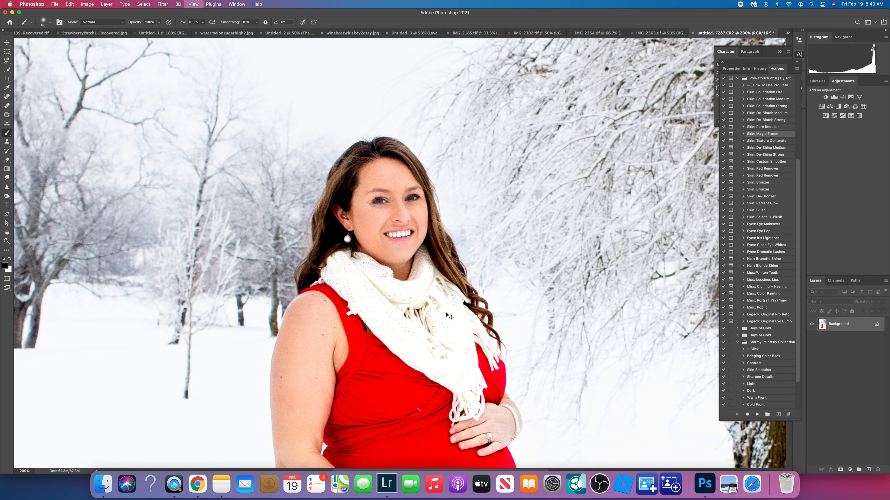
left_click_drag(437, 213, 449, 50)
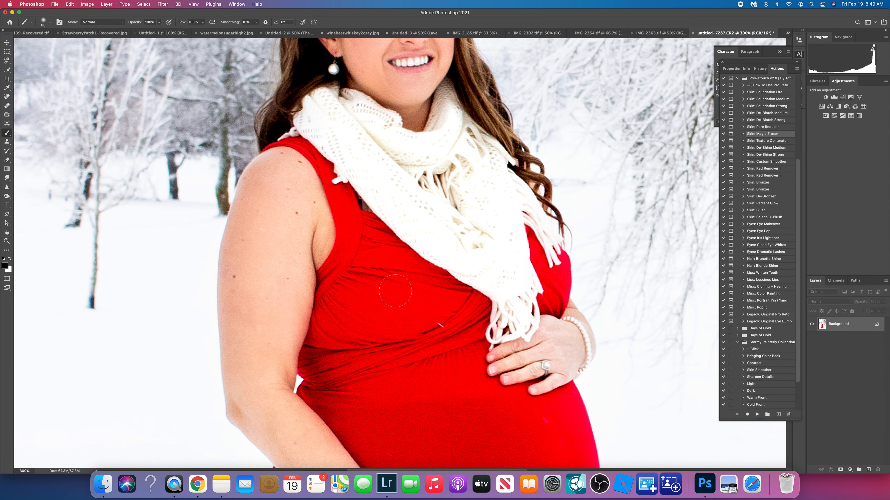
key("super+j")
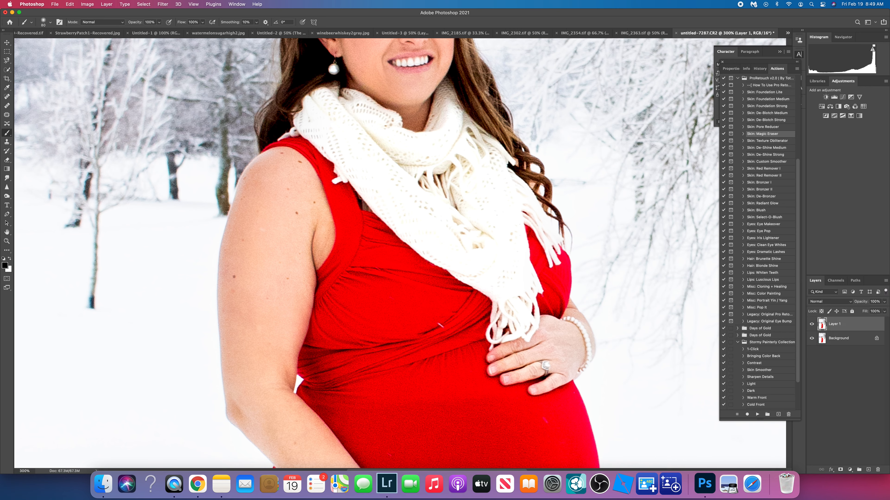
Remove the light specks on the dress's waist and belly with a small Content-Aware Spot Healing Brush.
left_click(6, 96)
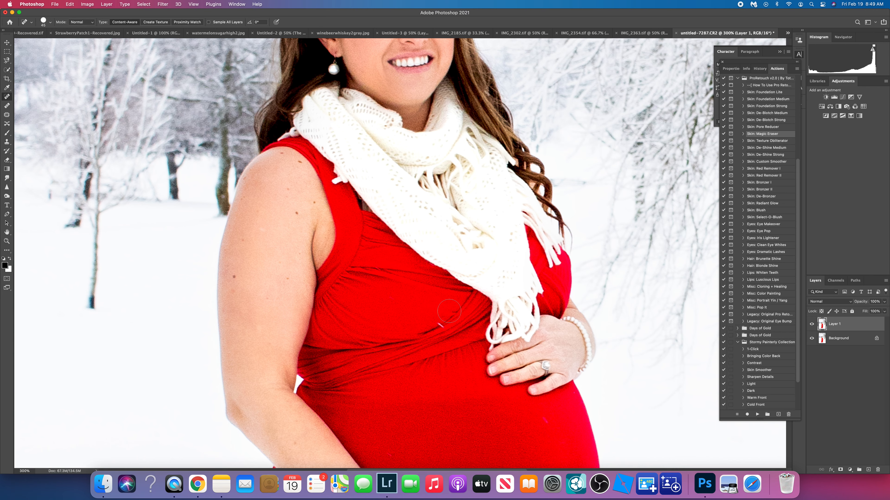
key("bracketleft")
key("bracketleft")
key("bracketleft")
key("bracketleft")
left_click(441, 326)
left_click(545, 421)
Check the whole image with the healed layer toggled, and flatten the image.
key("super+0")
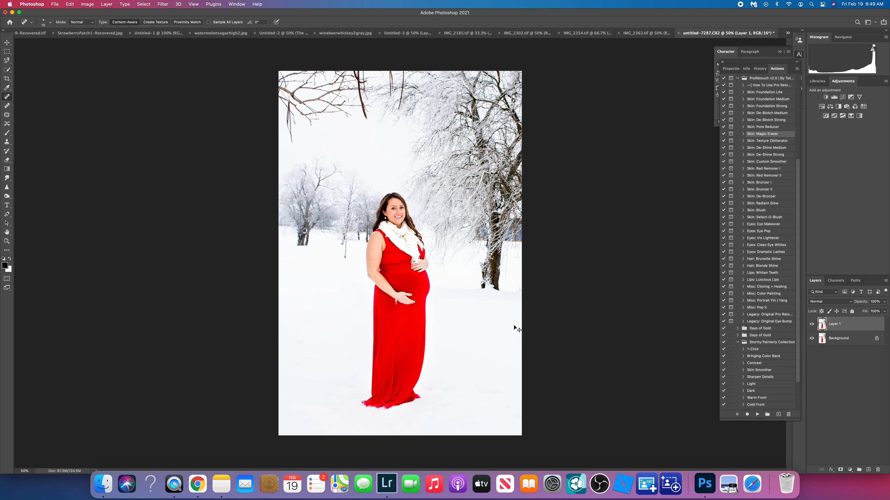
left_click(812, 326)
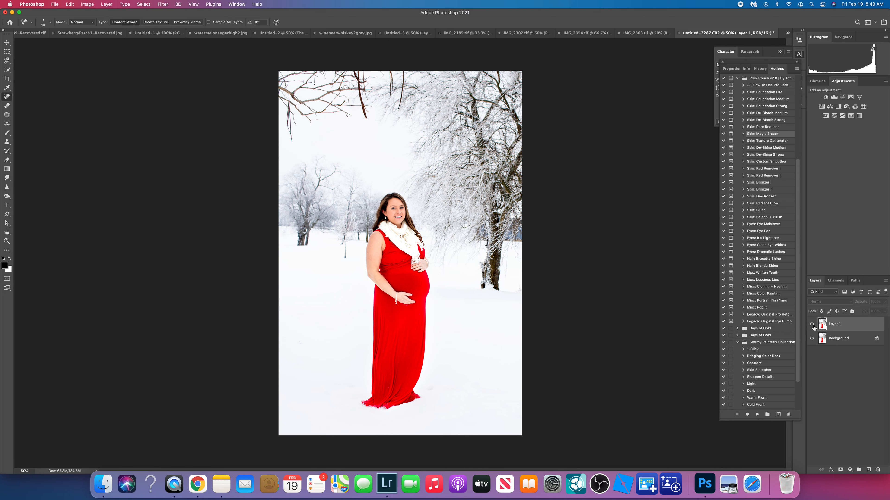
left_click(886, 281)
left_click(817, 433)
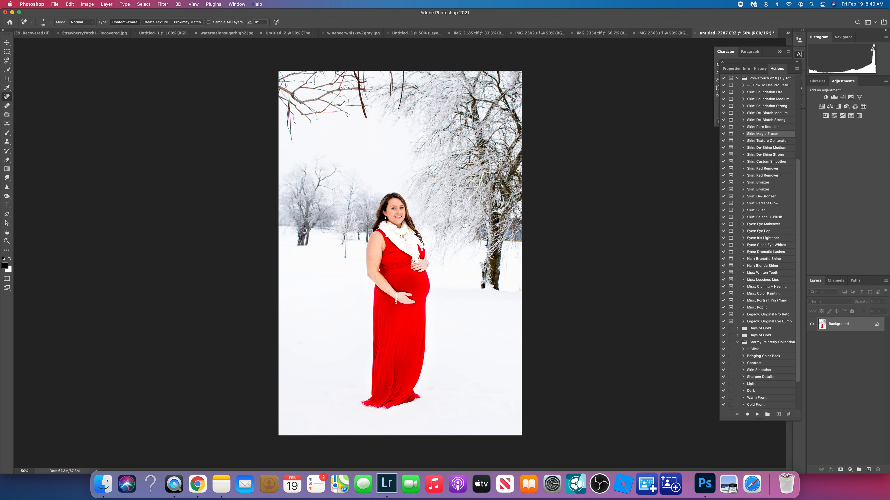
Save the finished image as untitled-7287.tif in TIFF format with the ProPhoto RGB profile embedded.
left_click(56, 6)
left_click(96, 79)
key("super+shift+s")
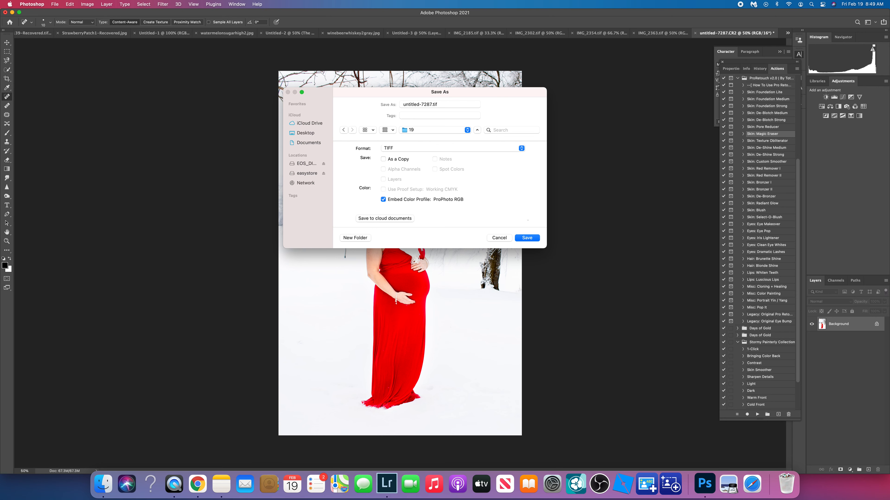
left_click(519, 238)
left_click(535, 190)
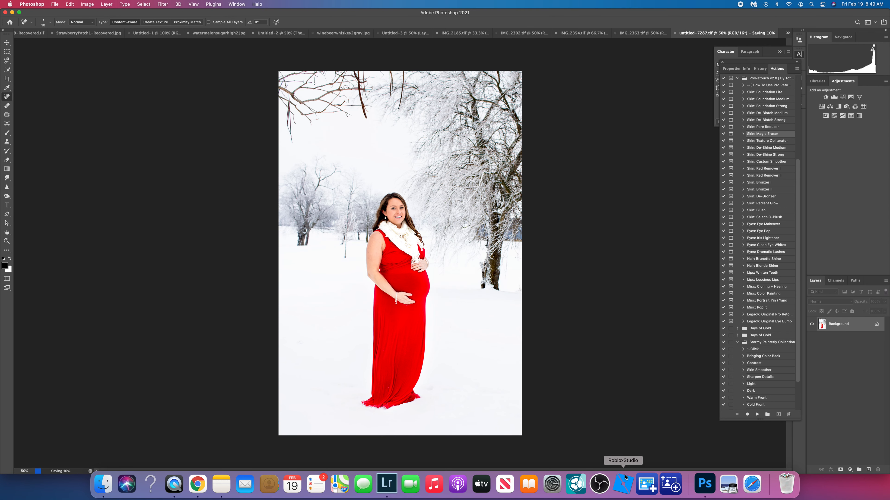
Switch to Lightroom and compare the edited TIFF with the original CR2 at its Import and Crop Angle history states.
left_click(387, 483)
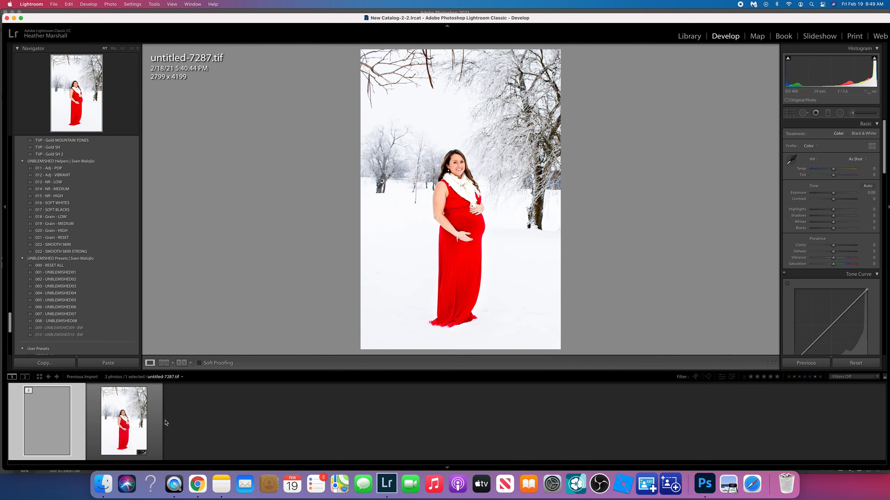
left_click(156, 430)
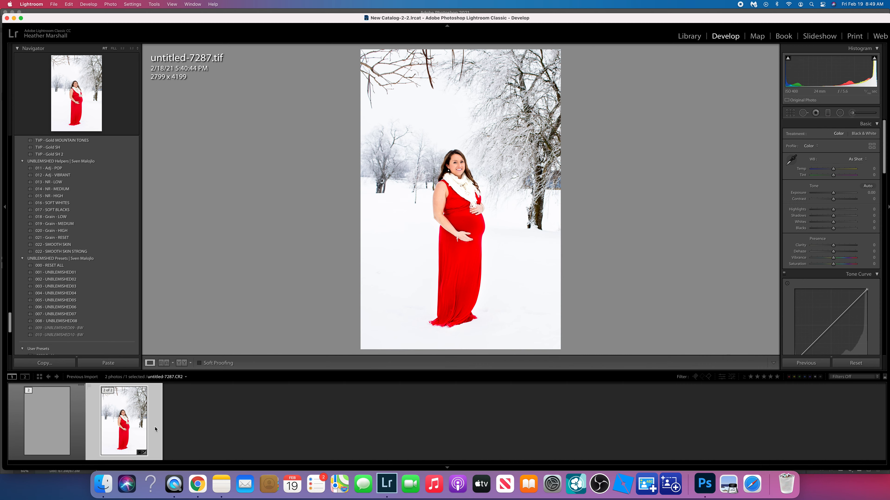
scroll(21, 333, "down", 10)
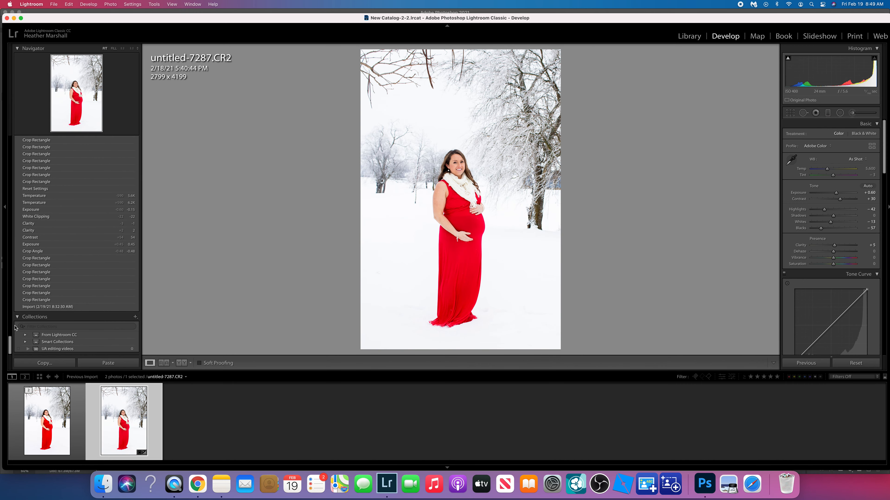
left_click(31, 307)
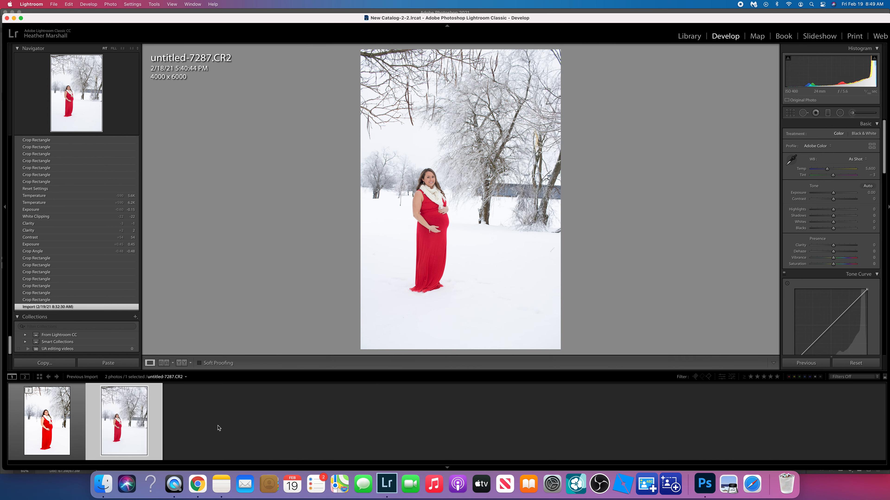
left_click(40, 252)
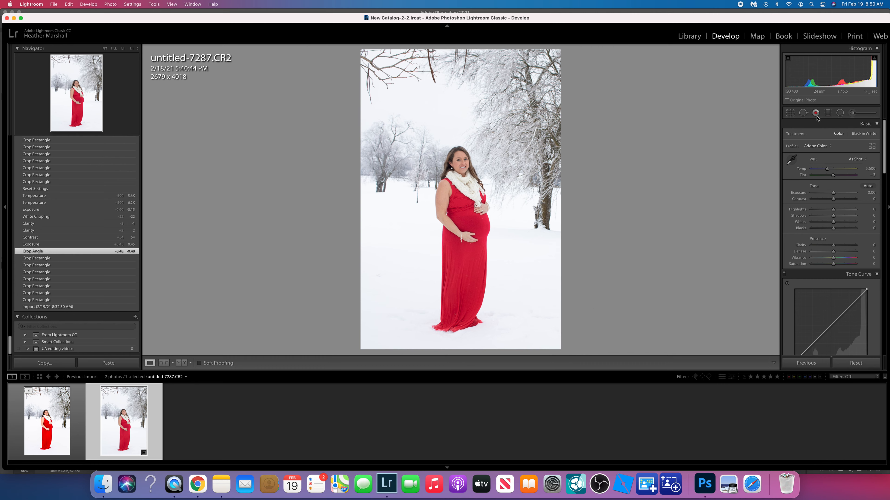
left_click(46, 421)
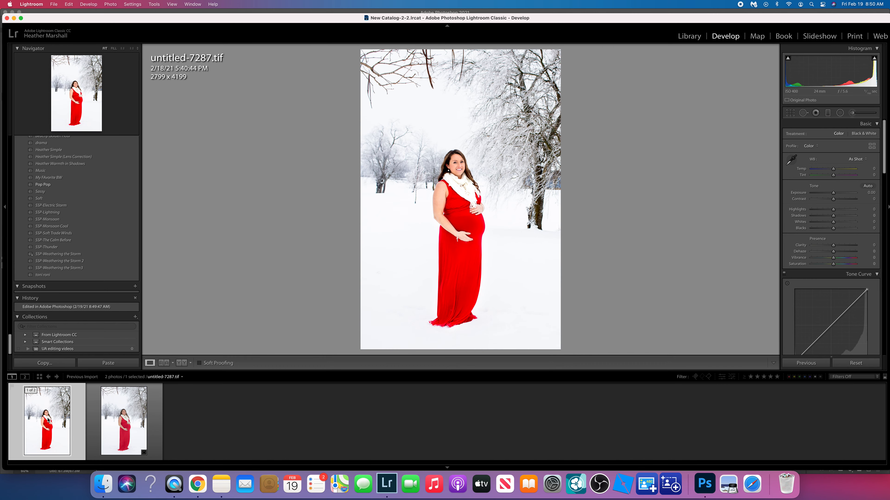